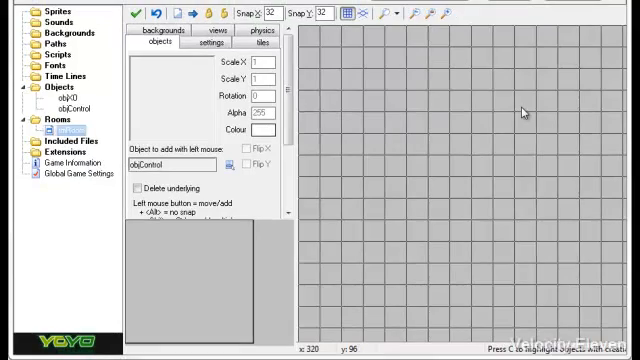
{"action": "mouse_move", "coordinate": [205, 270]}
{"action": "left_mouse_down"}
{"action": "mouse_move", "coordinate": [228, 289]}
{"action": "mouse_move", "coordinate": [212, 308]}
{"action": "mouse_move", "coordinate": [245, 262]}
{"action": "left_mouse_up"}
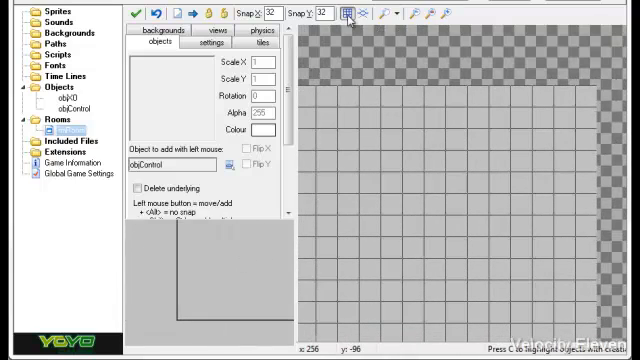
{"action": "double_click", "coordinate": [320, 13]}
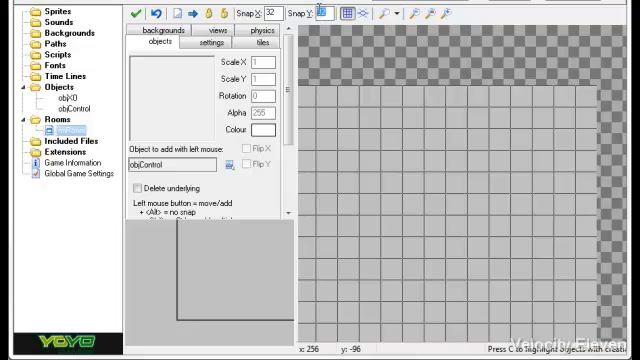
{"action": "type", "text": "16"}
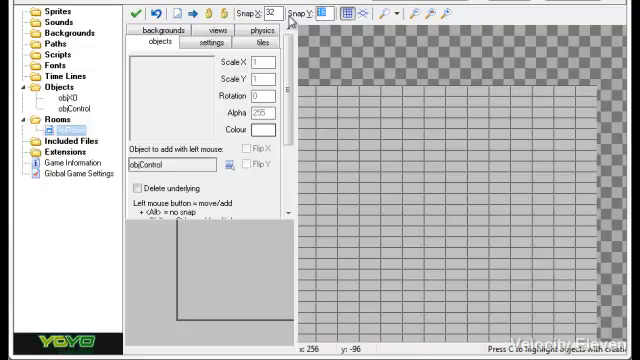
{"action": "type", "text": "32"}
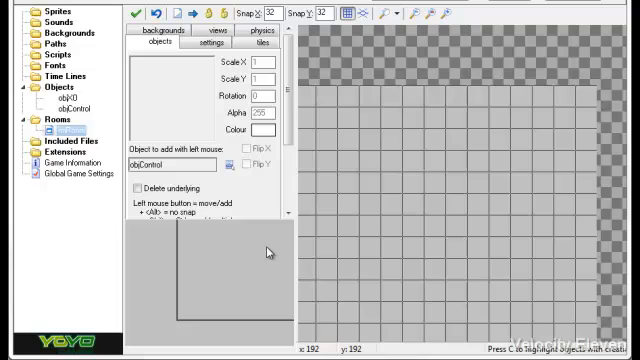
{"action": "left_click", "coordinate": [381, 173]}
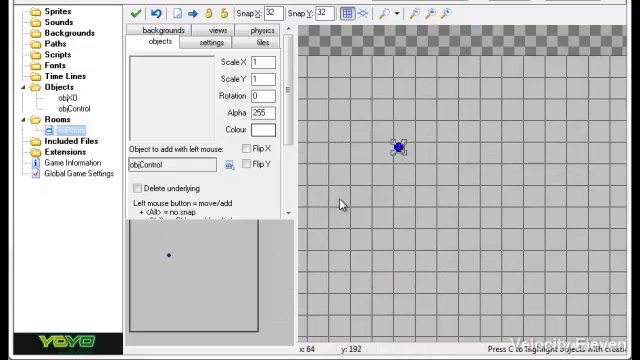
{"action": "left_click", "coordinate": [202, 265]}
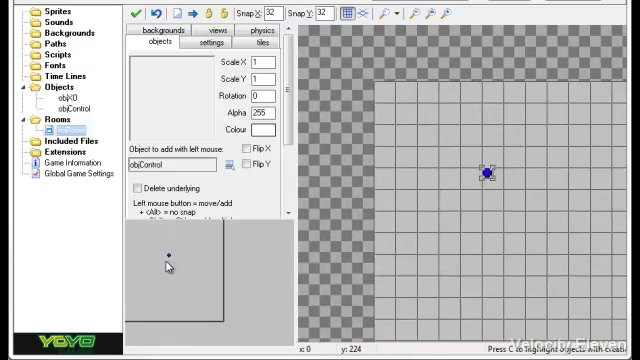
{"action": "left_click", "coordinate": [313, 130]}
{"action": "right_click", "coordinate": [487, 173]}
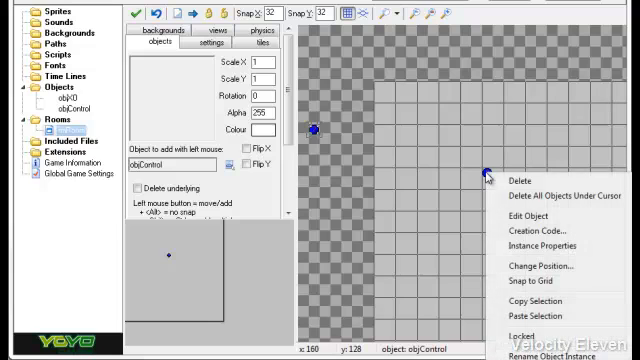
{"action": "left_click", "coordinate": [519, 181]}
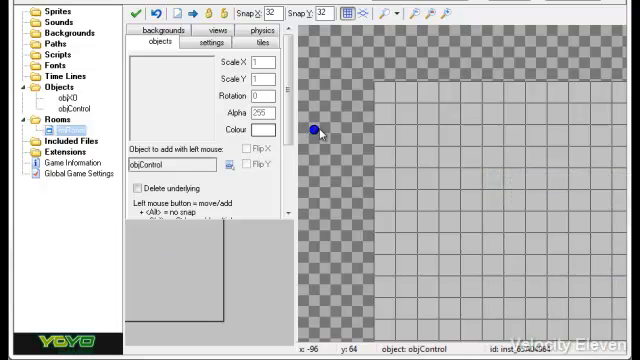
{"action": "right_click", "coordinate": [316, 131]}
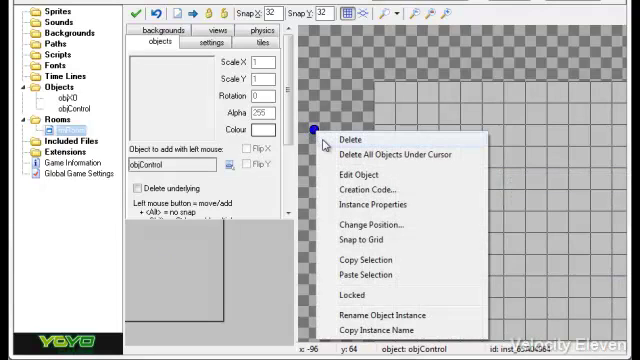
{"action": "key", "text": "Escape"}
{"action": "left_click", "coordinate": [200, 110]}
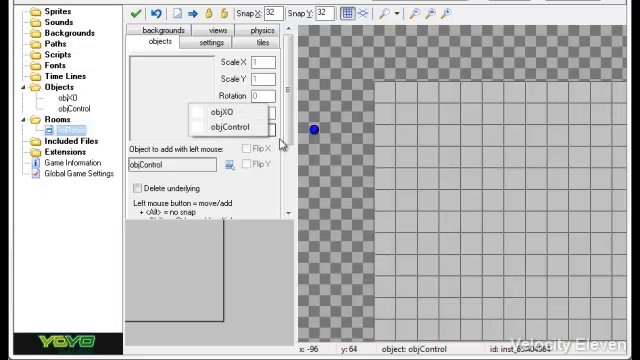
{"action": "key", "text": "Escape"}
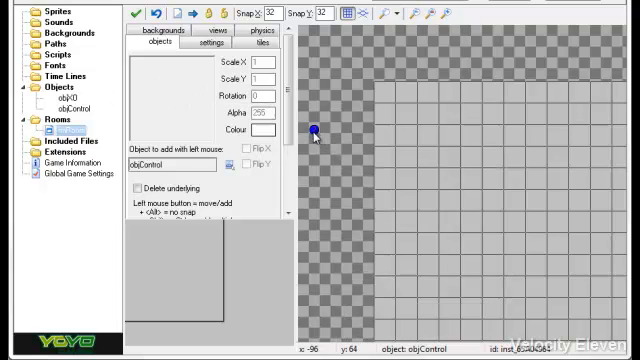
{"action": "right_click", "coordinate": [314, 131]}
{"action": "left_click", "coordinate": [345, 141]}
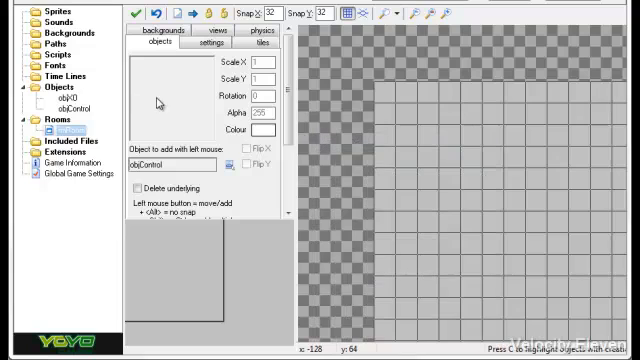
Look through rmRoom's general settings, tiles and views panels in turn
{"action": "left_click", "coordinate": [212, 43]}
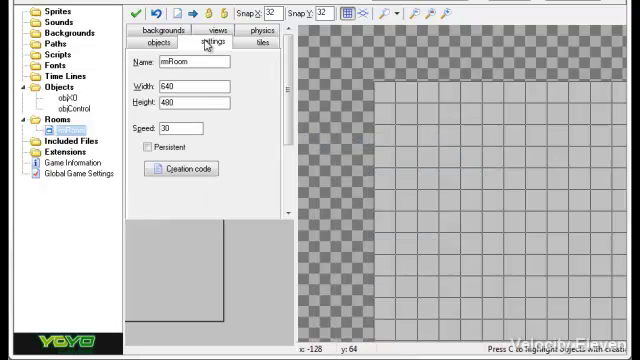
{"action": "left_click", "coordinate": [262, 43]}
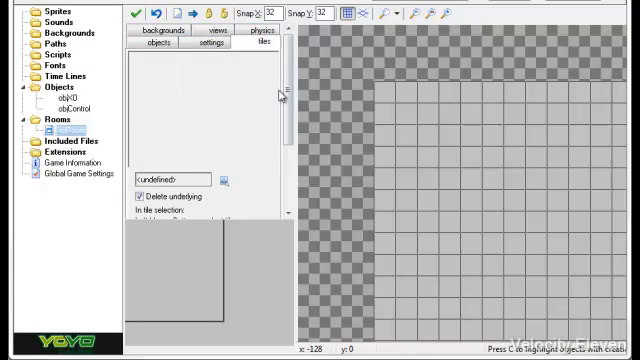
{"action": "left_click", "coordinate": [215, 31]}
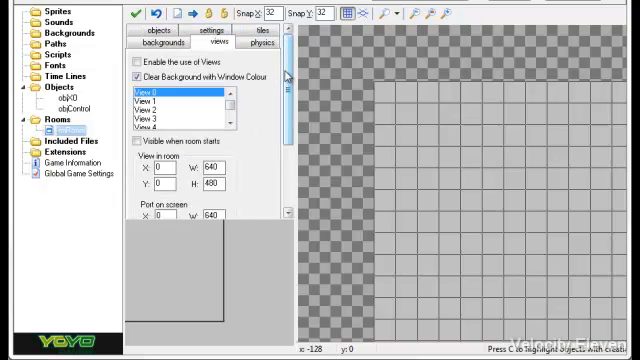
Pan the room view via the minimap to reveal the room's edge
{"action": "mouse_move", "coordinate": [183, 283]}
{"action": "left_mouse_down"}
{"action": "mouse_move", "coordinate": [175, 298]}
{"action": "mouse_move", "coordinate": [183, 285]}
{"action": "mouse_move", "coordinate": [184, 294]}
{"action": "mouse_move", "coordinate": [210, 294]}
{"action": "left_mouse_up"}
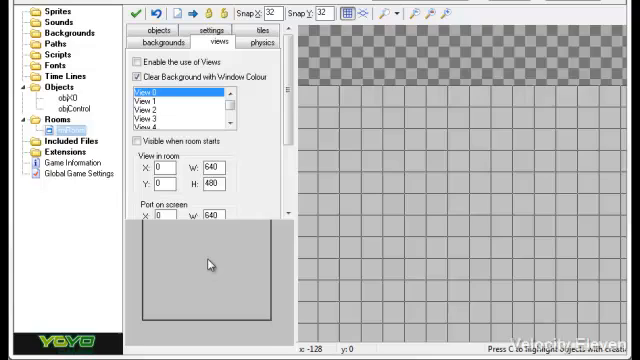
{"action": "left_click_drag", "start_coordinate": [210, 292], "coordinate": [211, 289]}
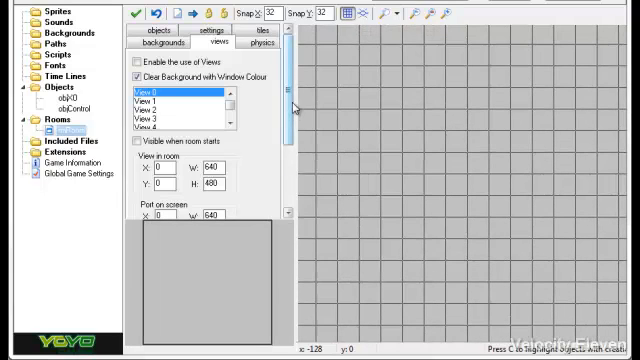
{"action": "left_click_drag", "start_coordinate": [289, 107], "coordinate": [289, 140]}
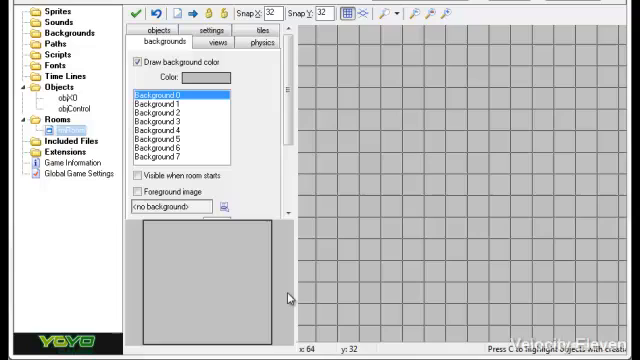
{"action": "mouse_move", "coordinate": [228, 291]}
{"action": "left_mouse_down"}
{"action": "mouse_move", "coordinate": [255, 292]}
{"action": "mouse_move", "coordinate": [178, 260]}
{"action": "left_mouse_up"}
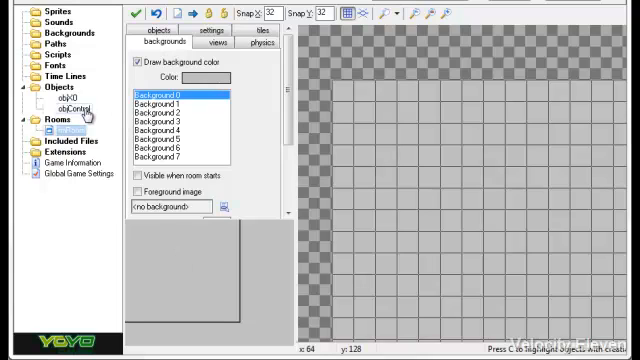
Choose objControl in the objects panel and place one instance in the top-left grid cell
{"action": "left_click", "coordinate": [158, 30]}
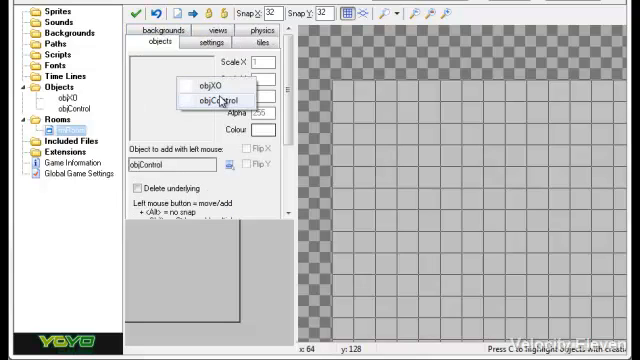
{"action": "left_click", "coordinate": [218, 100]}
{"action": "left_click", "coordinate": [355, 102]}
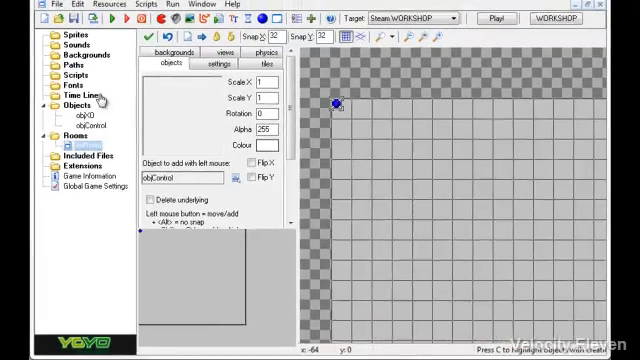
Save the Tutorial project, then compile and run it to get a blank game window
{"action": "left_click", "coordinate": [88, 33]}
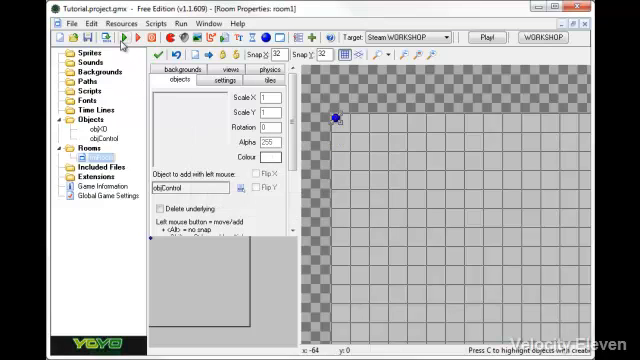
{"action": "left_click", "coordinate": [124, 38]}
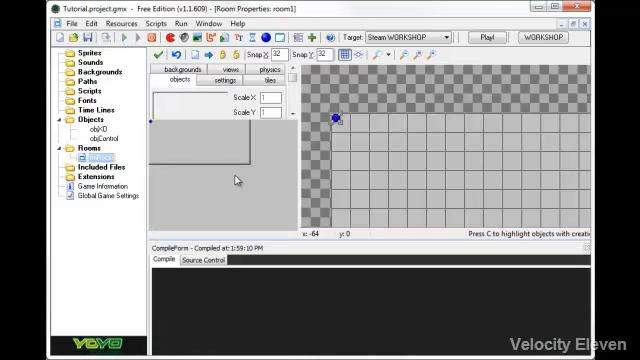